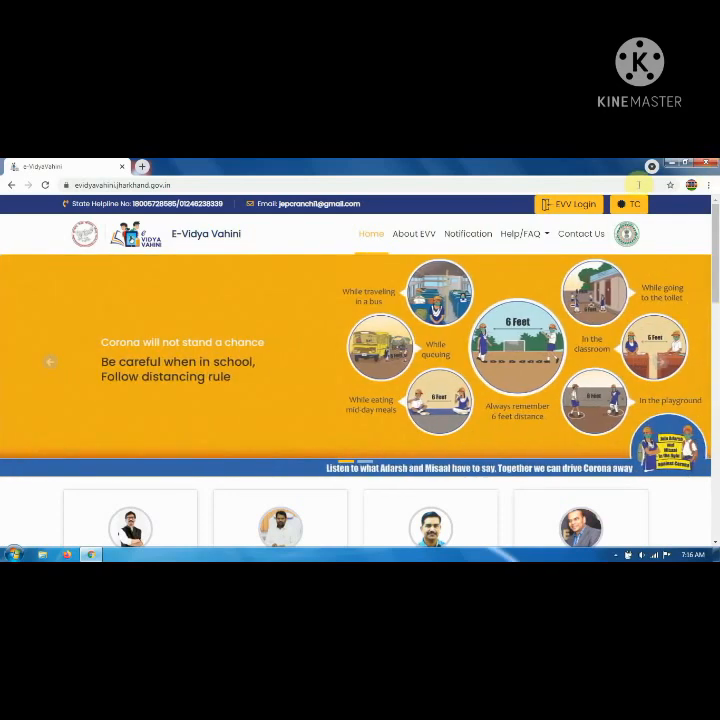
# Open the EVV login form, choose SCHOOL as the user type and enter the school's UDISE ID.
pyautogui.click(450, 274)
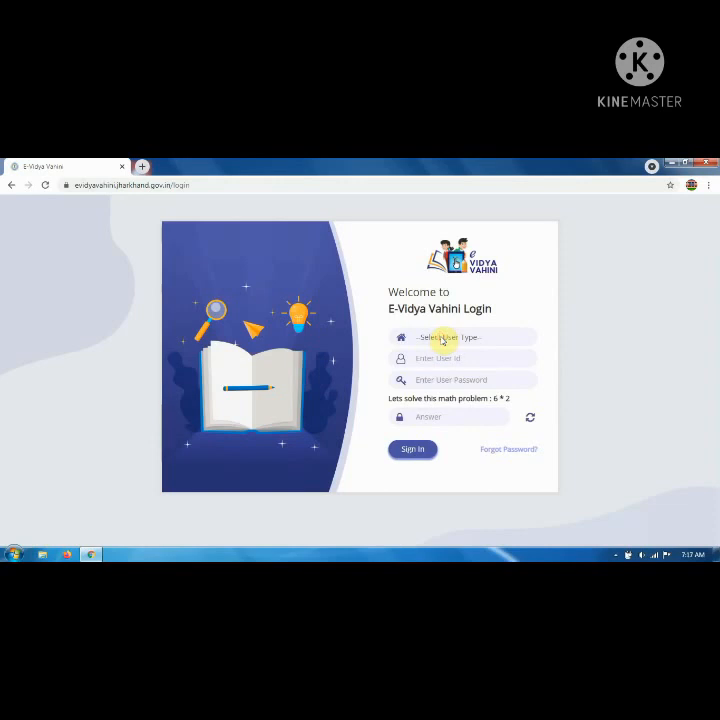
pyautogui.click(439, 344)
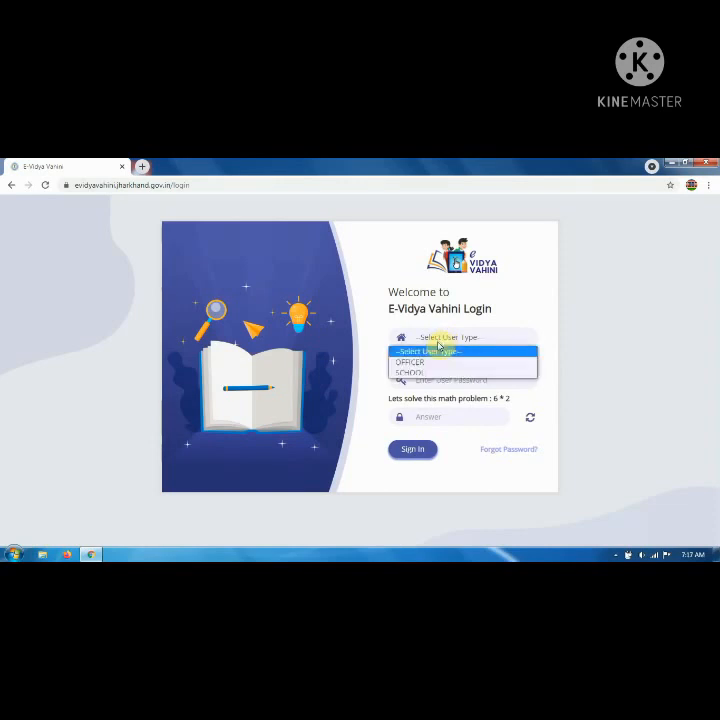
pyautogui.click(429, 375)
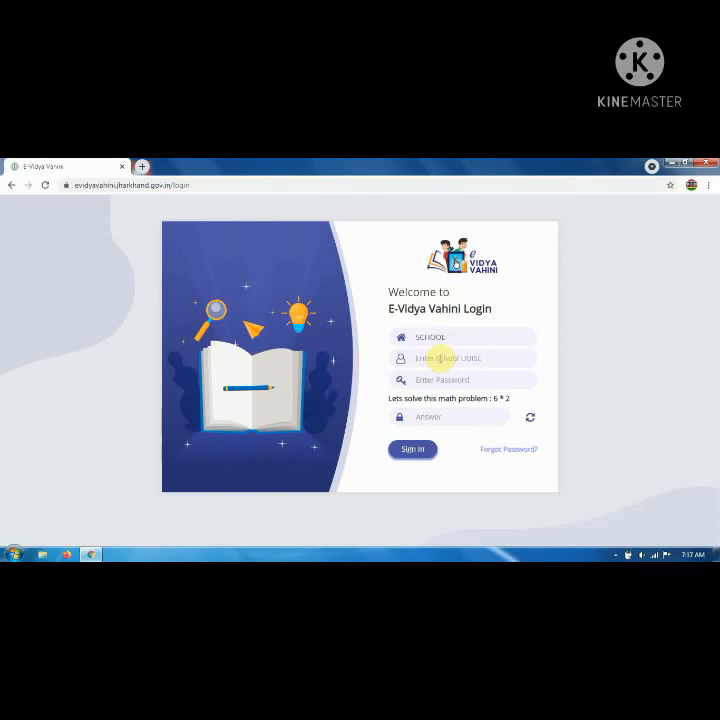
pyautogui.write('20130608105')
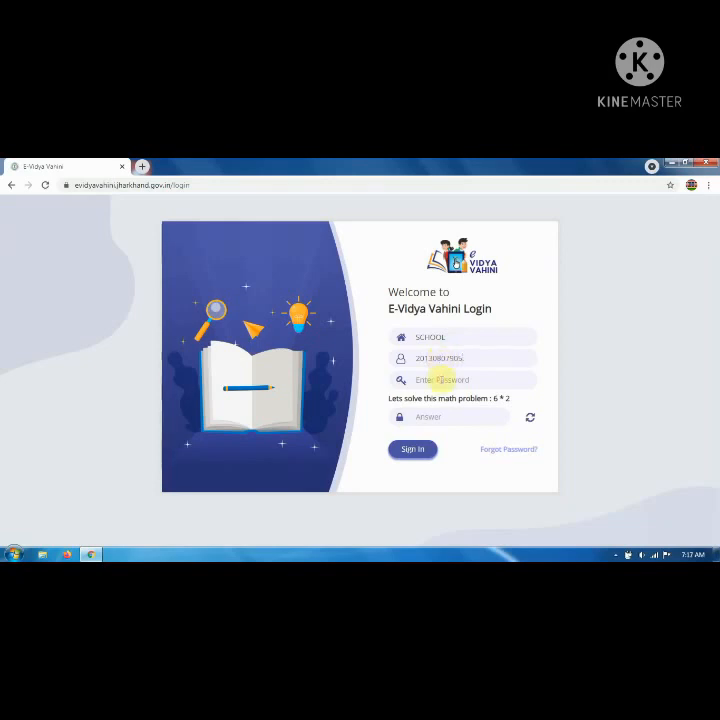
# Enter the account password, answer the 6*2 check with 12, and sign in.
pyautogui.click(440, 380)
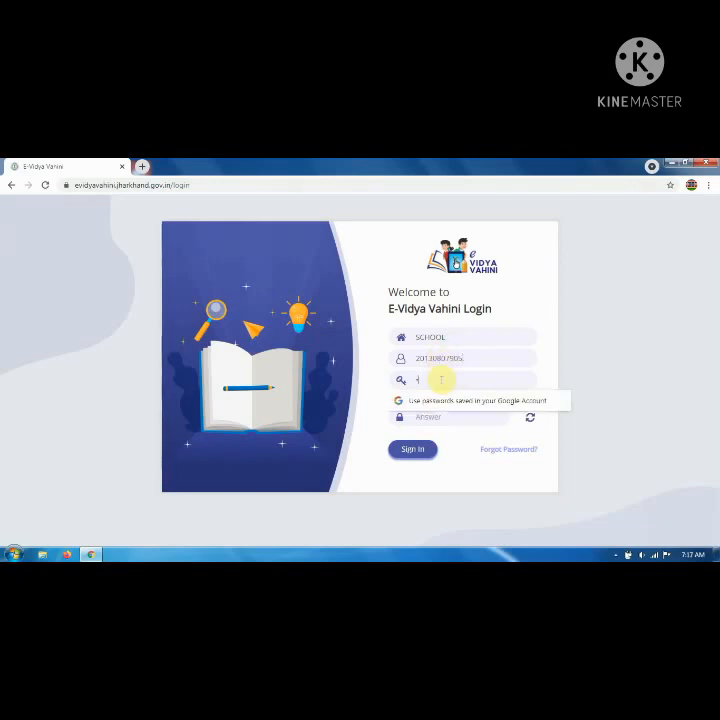
pyautogui.write('*****')
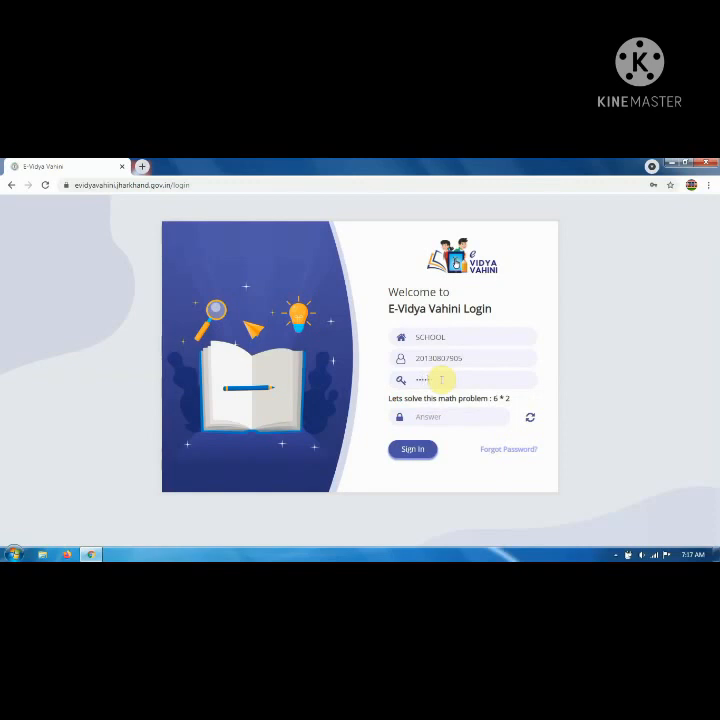
pyautogui.write('****')
pyautogui.press('Tab')
pyautogui.write('612')
pyautogui.press('BackSpace')
pyautogui.press('BackSpace')
pyautogui.press('BackSpace')
pyautogui.write('12')
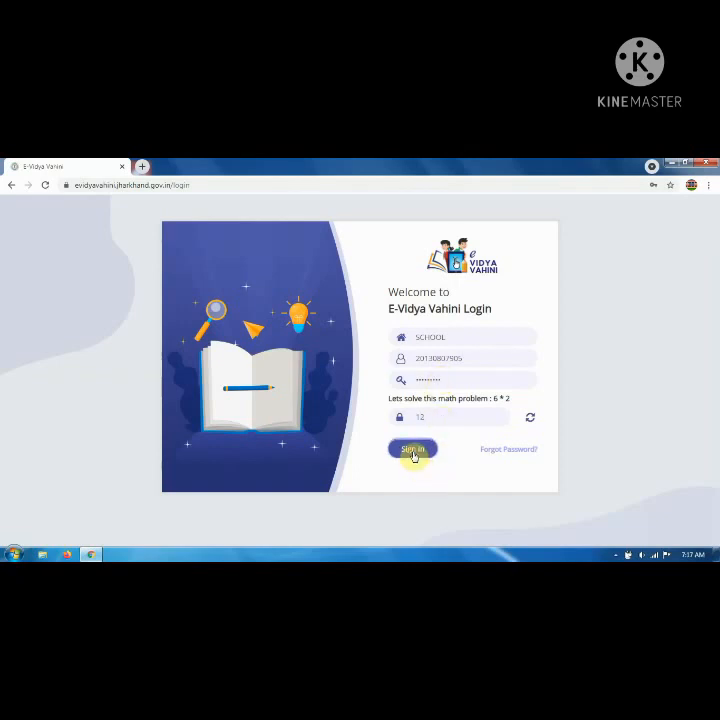
pyautogui.click(413, 452)
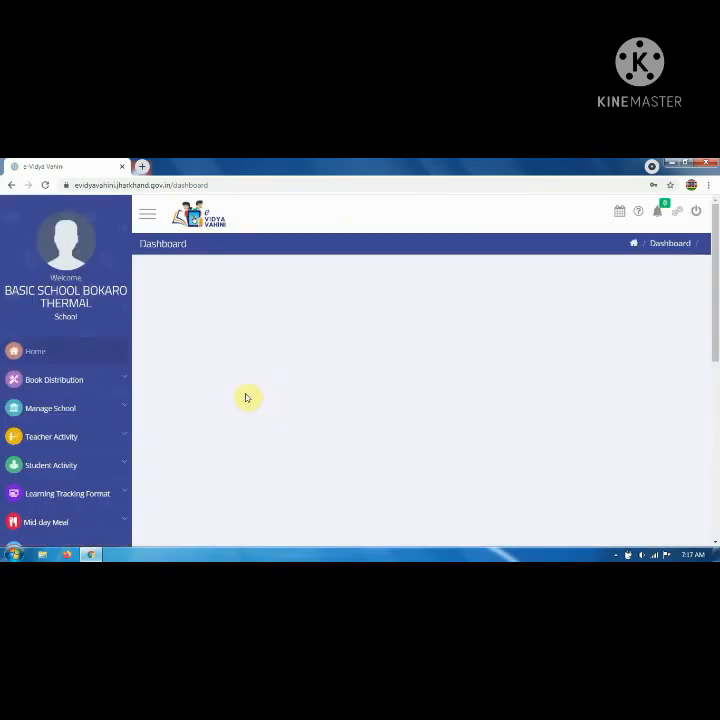
# Expand Student Activity in the dashboard sidebar and go to Student Upload.
pyautogui.scroll(-3, 240, 394)
pyautogui.scroll(3, 240, 394)
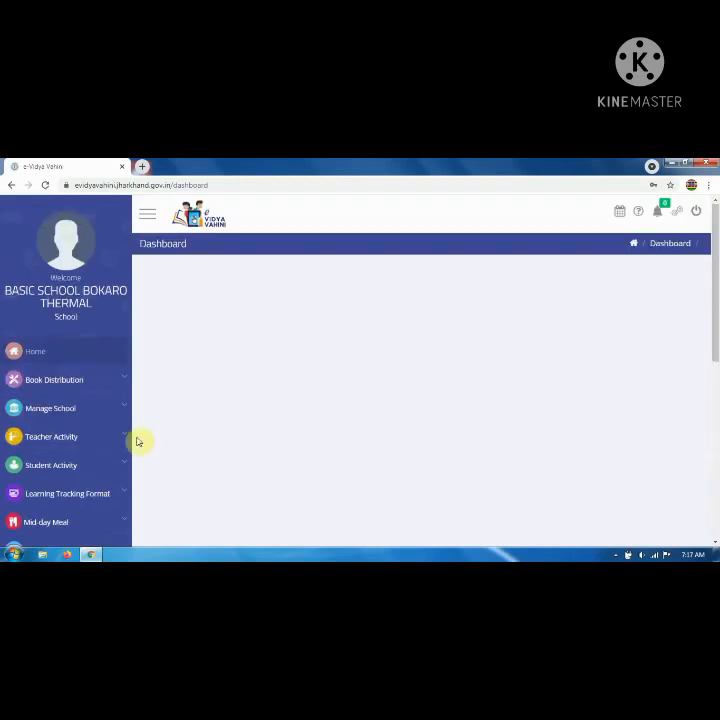
pyautogui.scroll(-2, 140, 441)
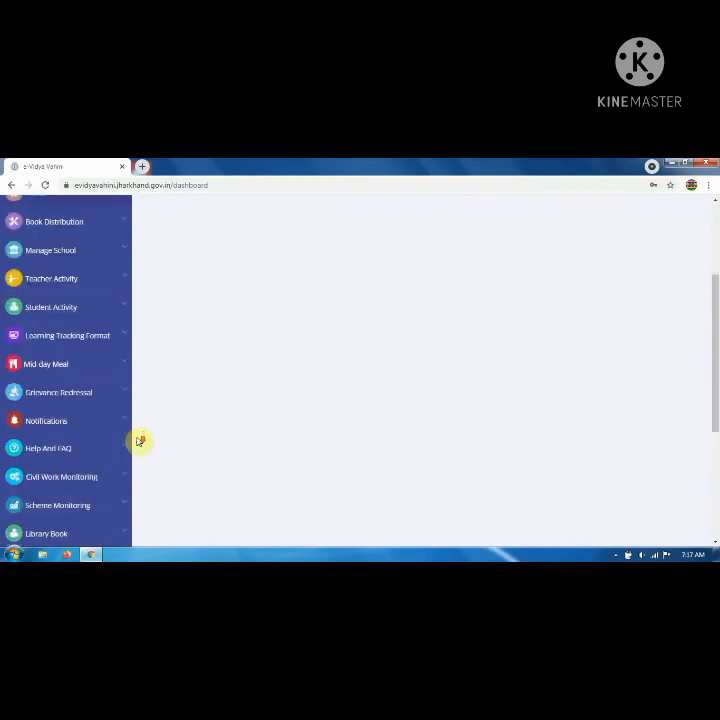
pyautogui.click(71, 315)
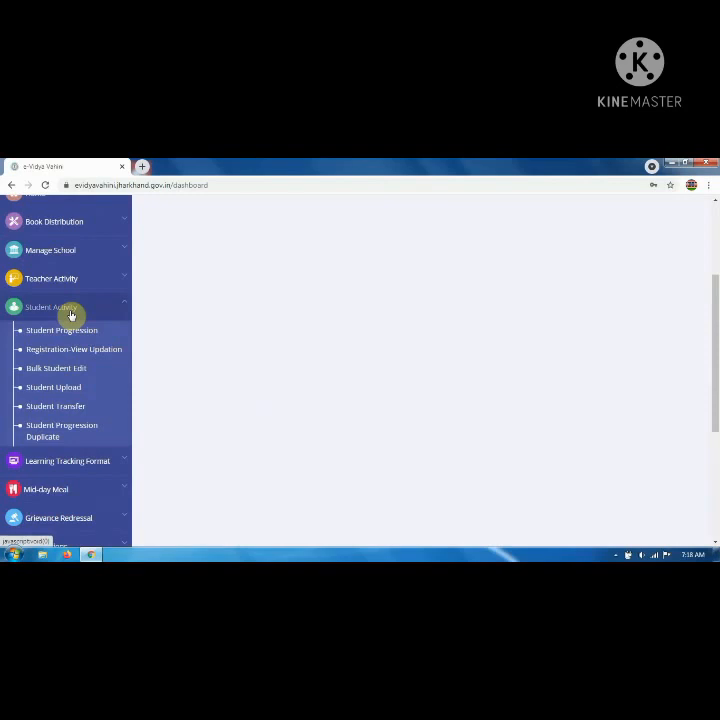
pyautogui.click(101, 390)
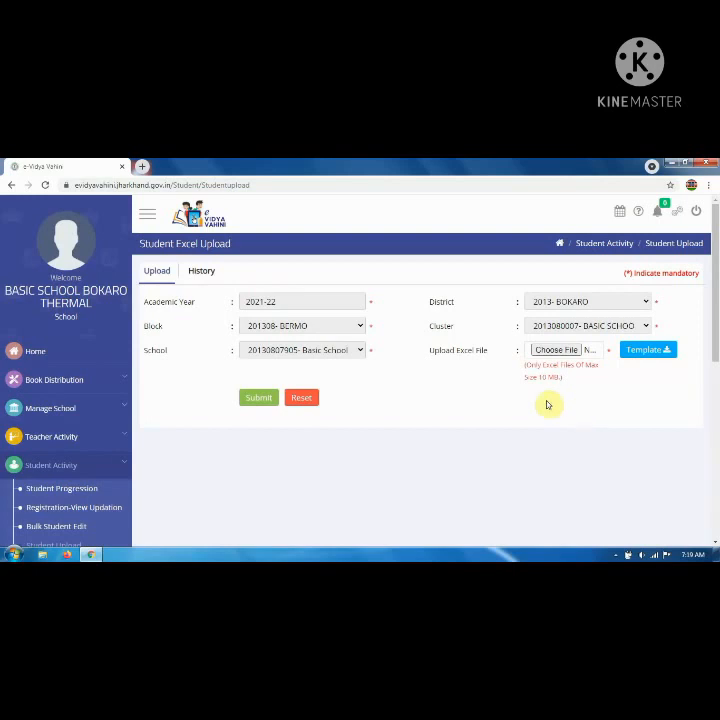
# Scroll the 2021-22 Student Excel Upload page, then go to Student Progression.
pyautogui.scroll(-2, 219, 437)
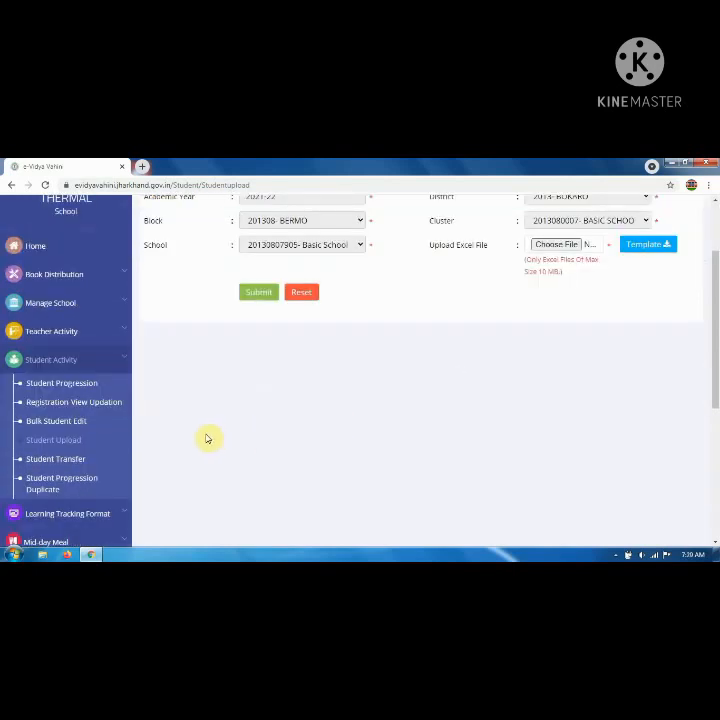
pyautogui.click(78, 392)
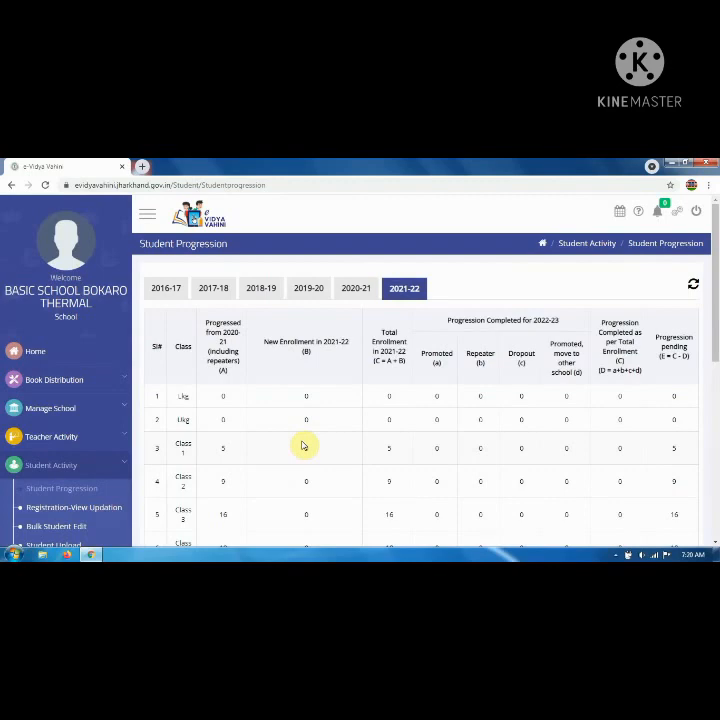
# Scroll through the 2021-22 progression table and start a 'New enrollment in 2021-22'.
pyautogui.scroll(-5, 304, 445)
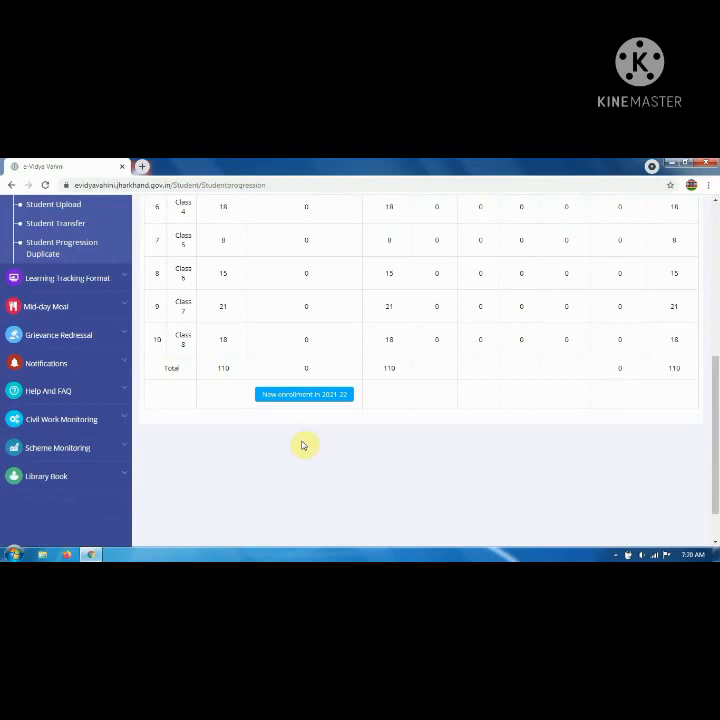
pyautogui.scroll(4, 303, 445)
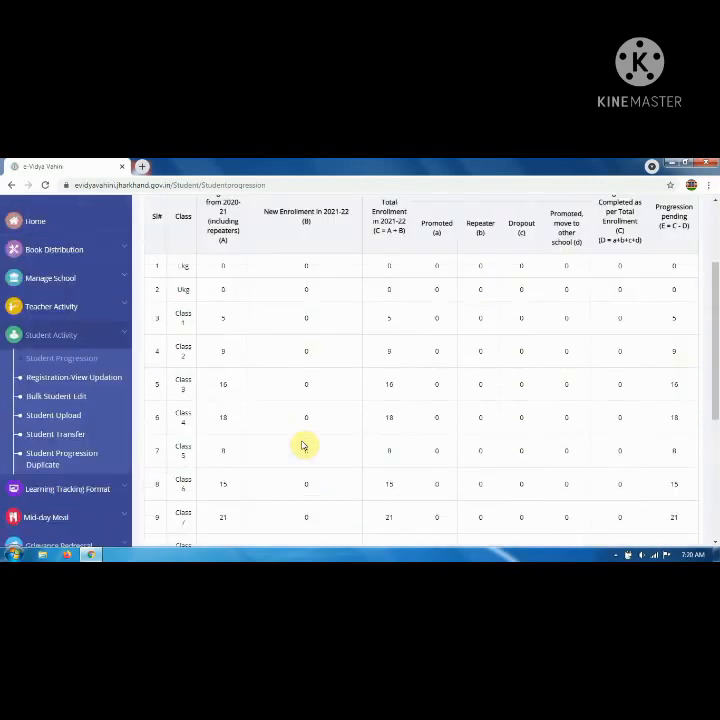
pyautogui.scroll(-5, 303, 445)
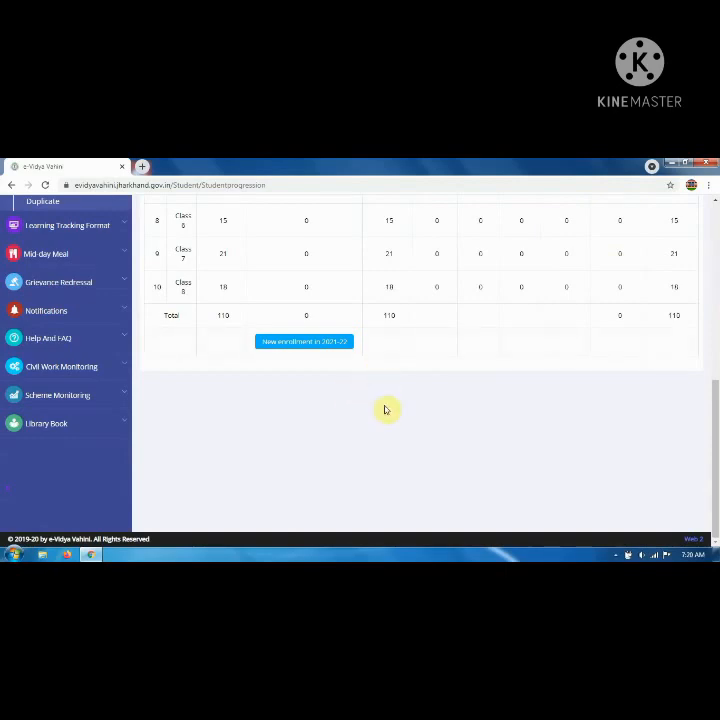
pyautogui.scroll(2, 376, 461)
pyautogui.scroll(2, 350, 455)
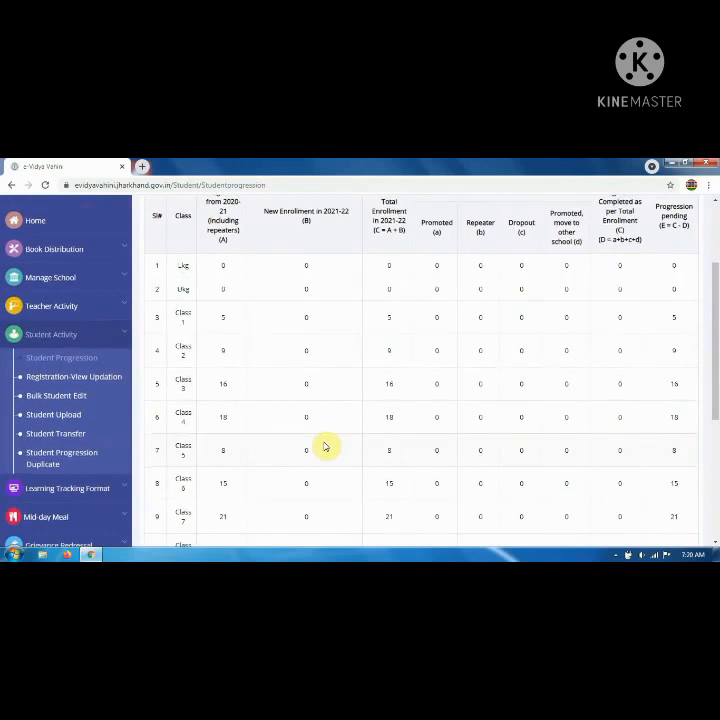
pyautogui.scroll(-3, 325, 446)
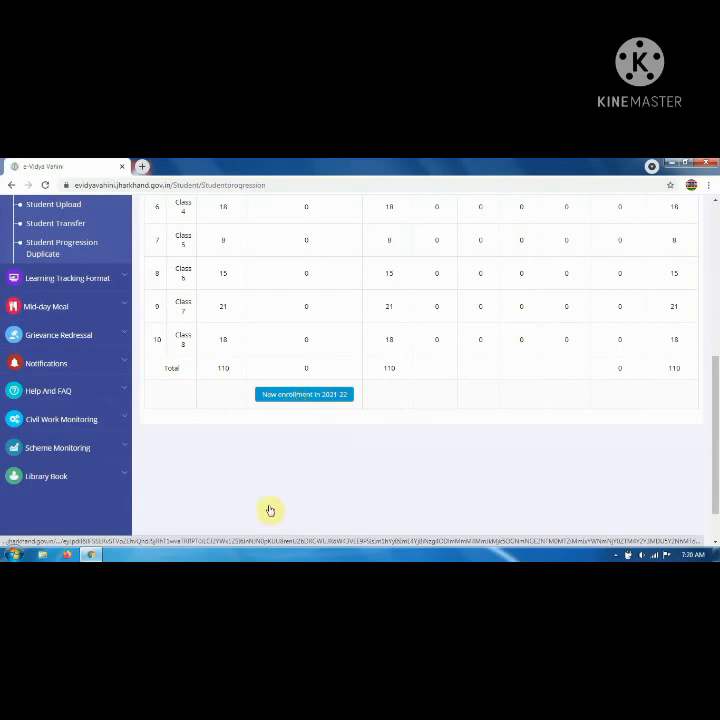
pyautogui.click(287, 476)
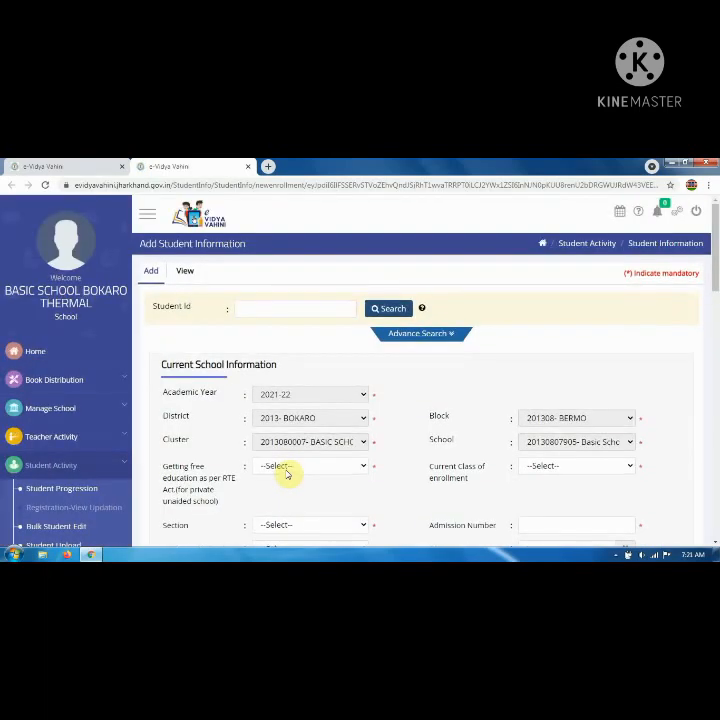
# Select the Student Id box and expand the Advance Search panel.
pyautogui.click(249, 308)
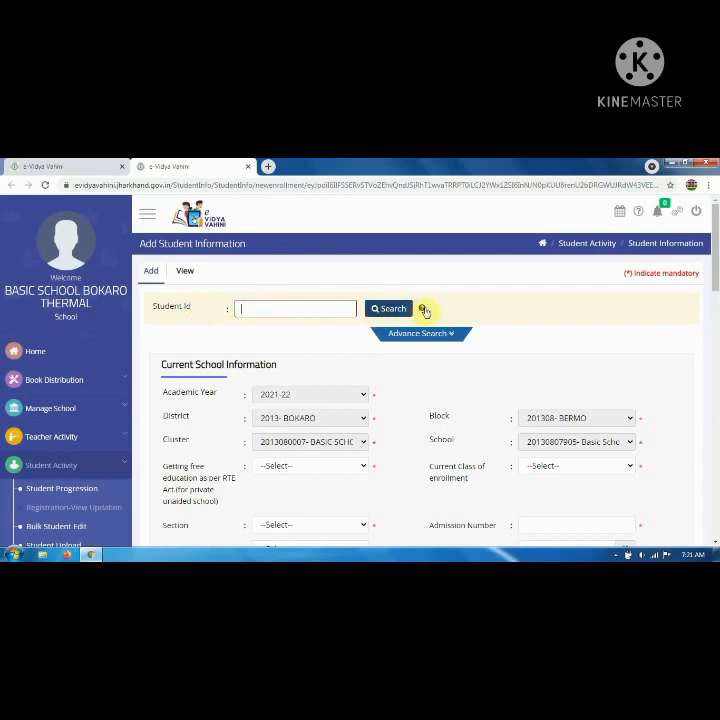
pyautogui.moveTo(424, 311)
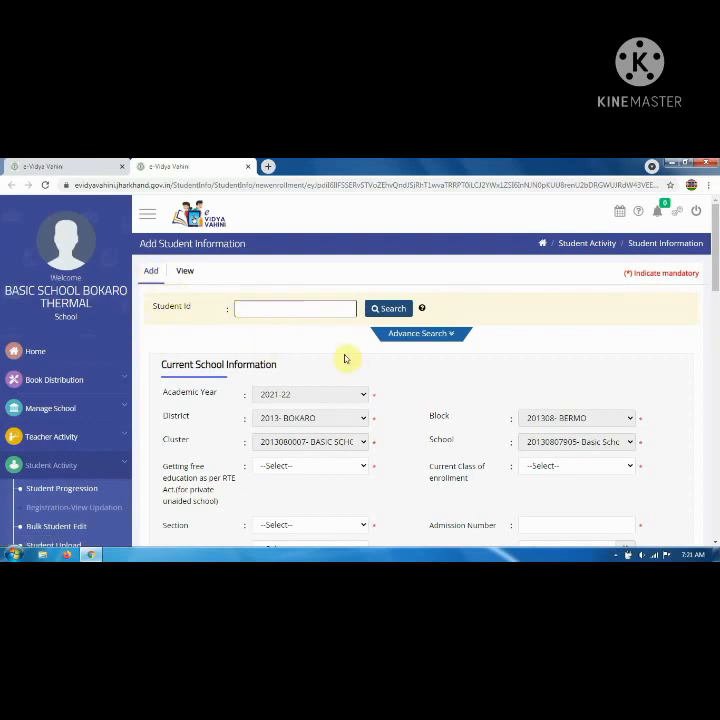
pyautogui.click(454, 336)
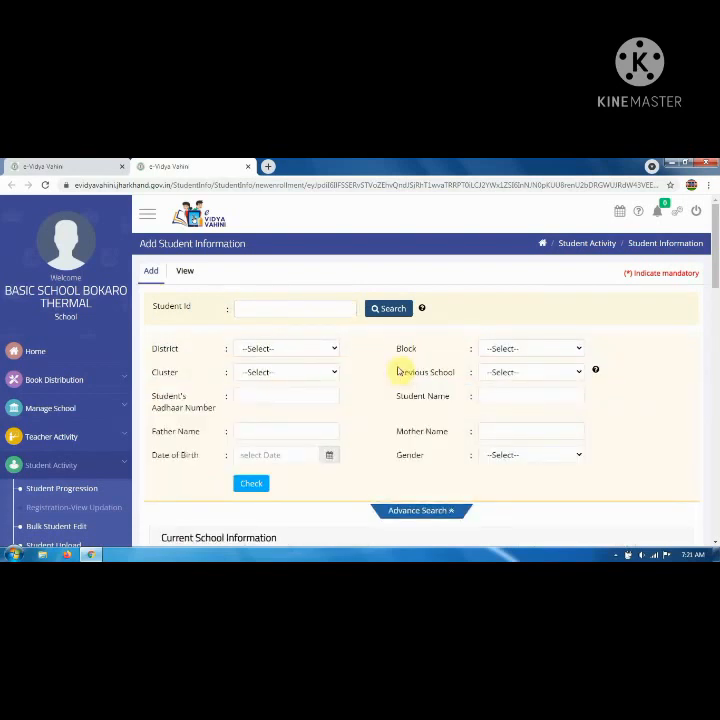
# Try district 2013- BOKARO and the block, cluster and school filters, then reset the district to none.
pyautogui.click(330, 350)
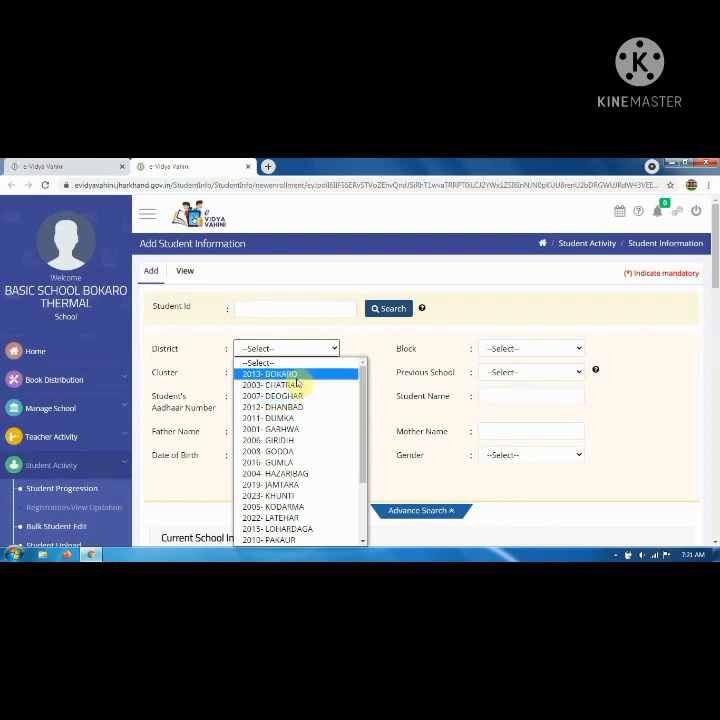
pyautogui.click(298, 376)
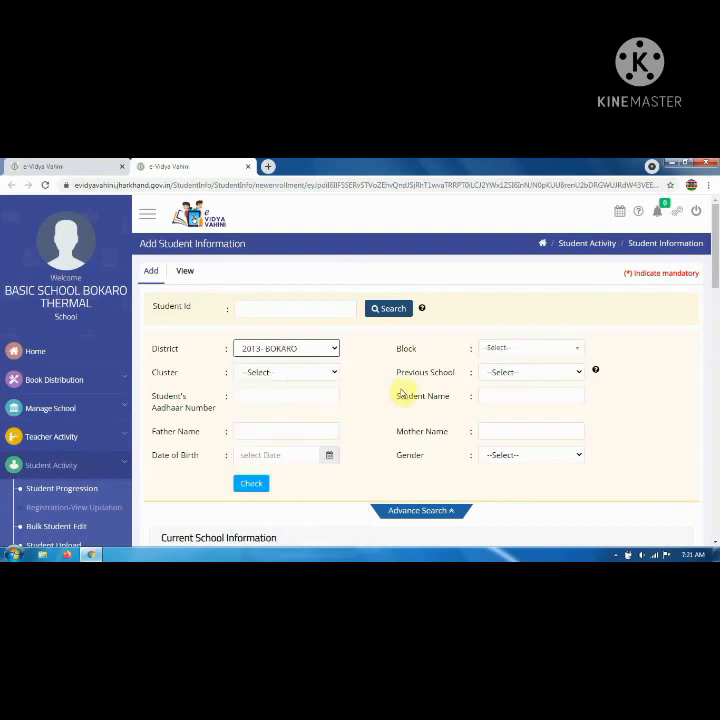
pyautogui.click(510, 357)
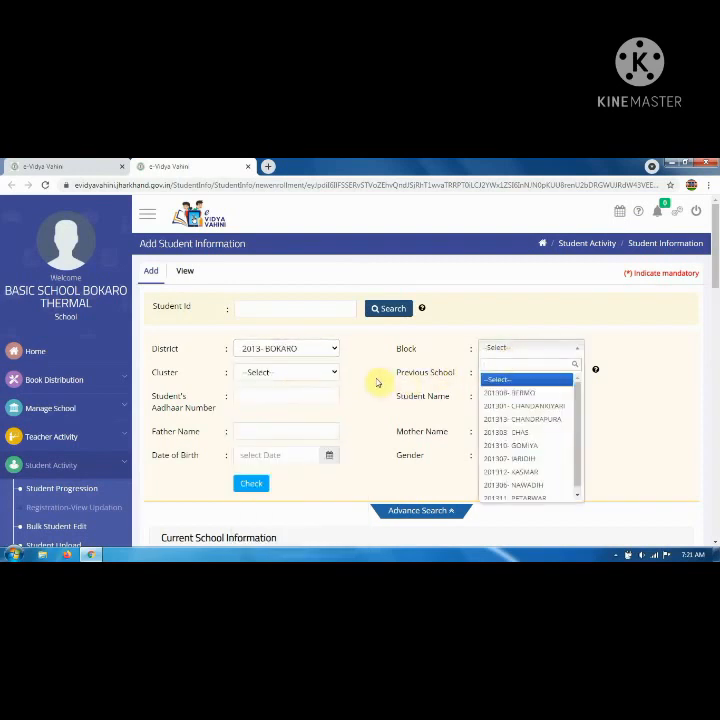
pyautogui.click(323, 374)
pyautogui.click(323, 374)
pyautogui.click(506, 372)
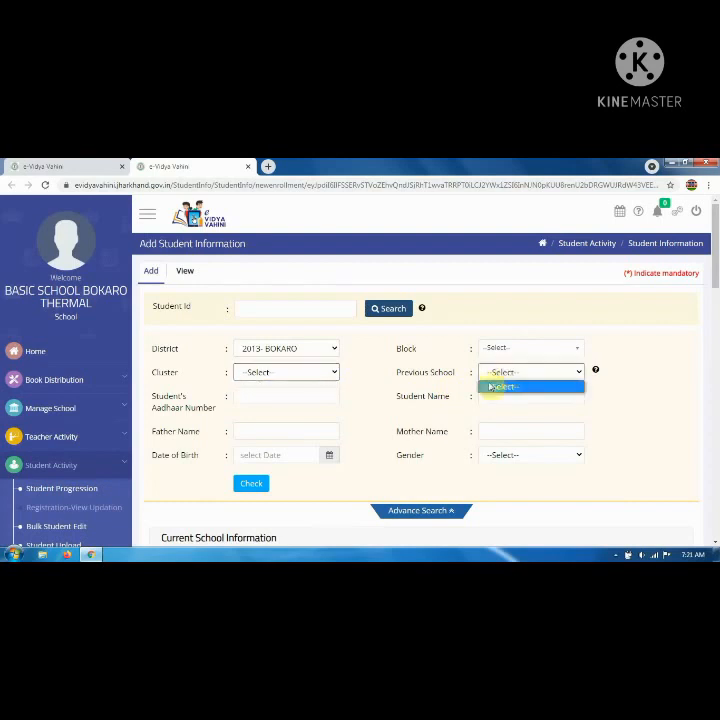
pyautogui.click(378, 391)
pyautogui.click(361, 401)
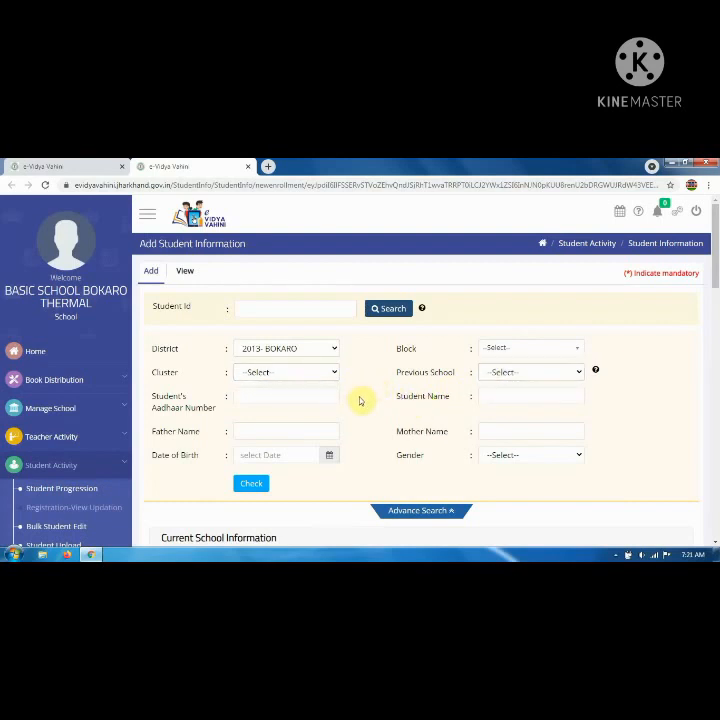
pyautogui.click(319, 350)
pyautogui.click(309, 363)
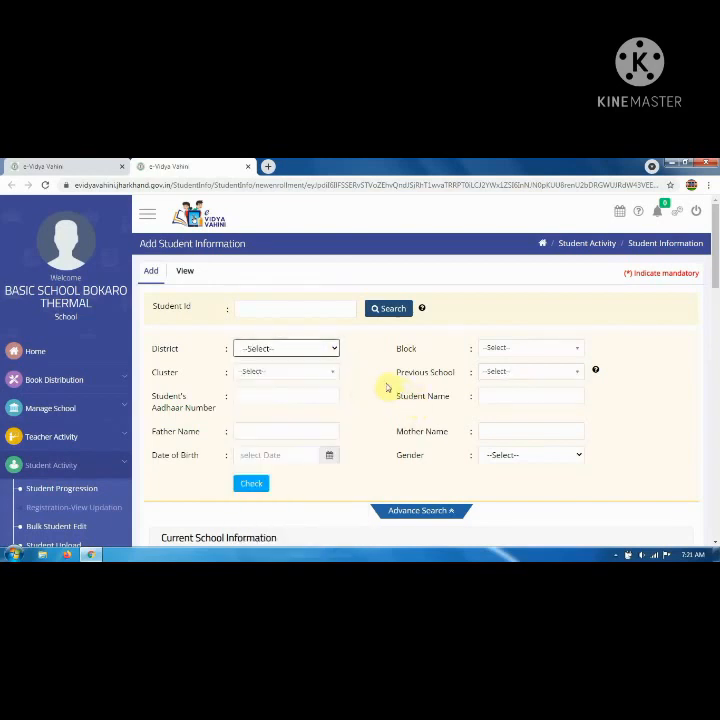
pyautogui.scroll(-2, 372, 392)
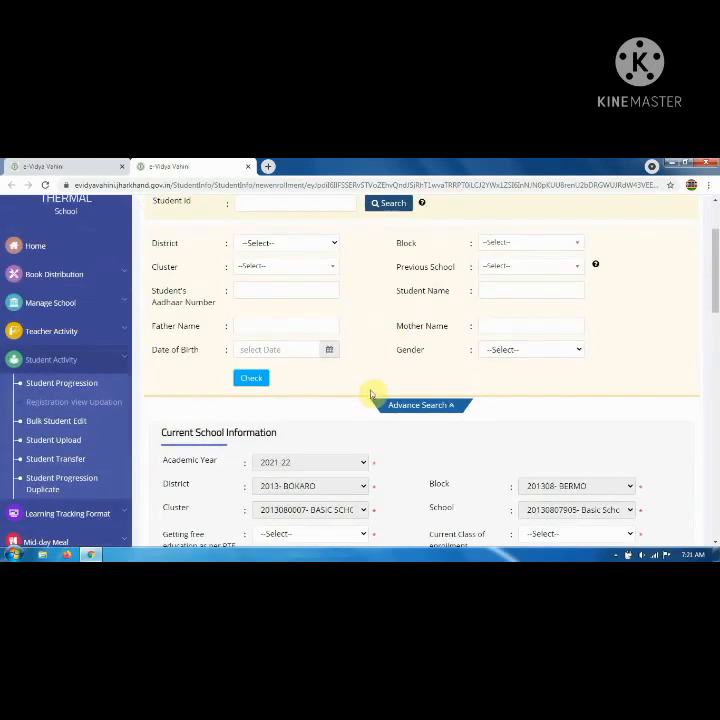
pyautogui.click(310, 285)
pyautogui.click(491, 290)
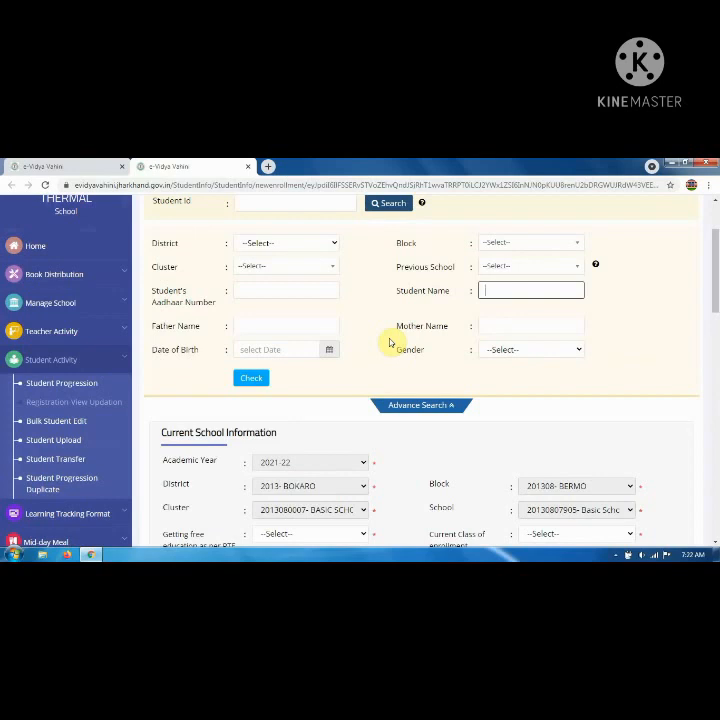
pyautogui.click(253, 350)
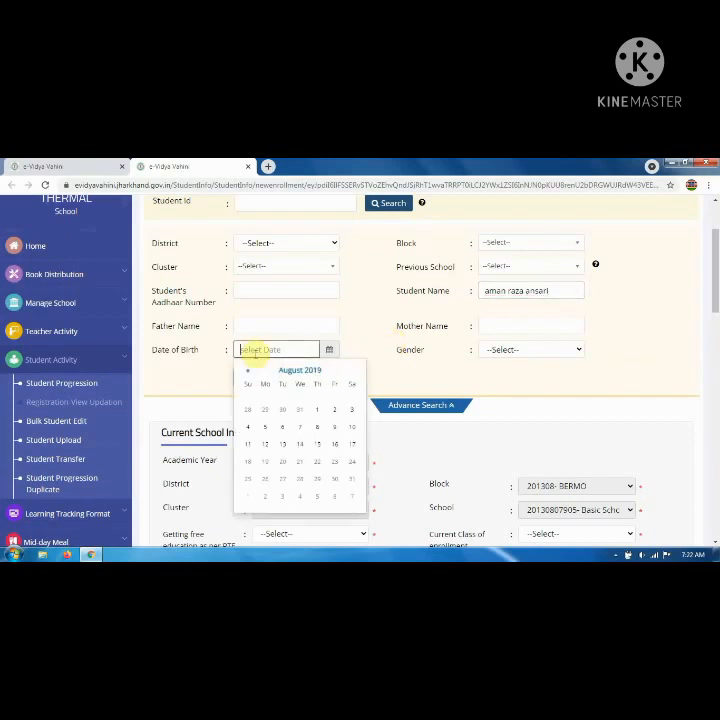
pyautogui.write('18/')
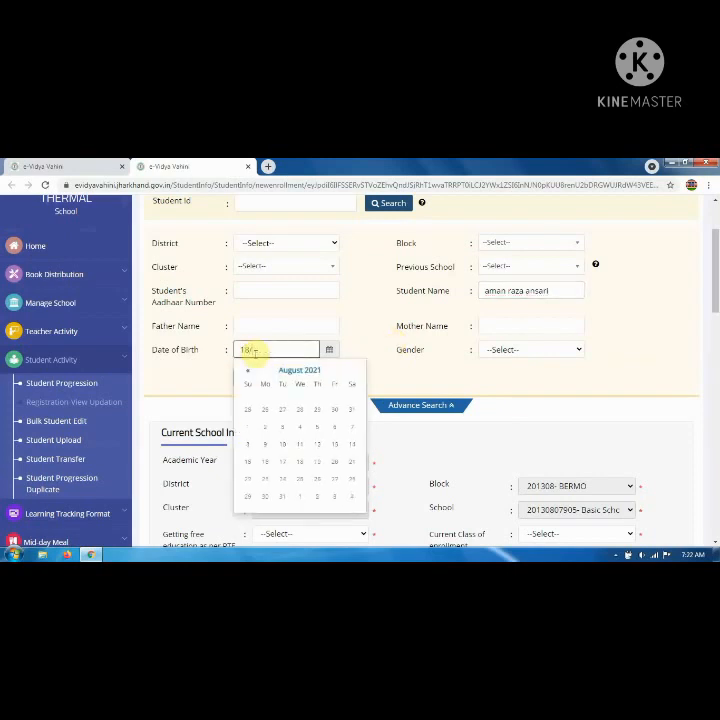
pyautogui.write('05/202')
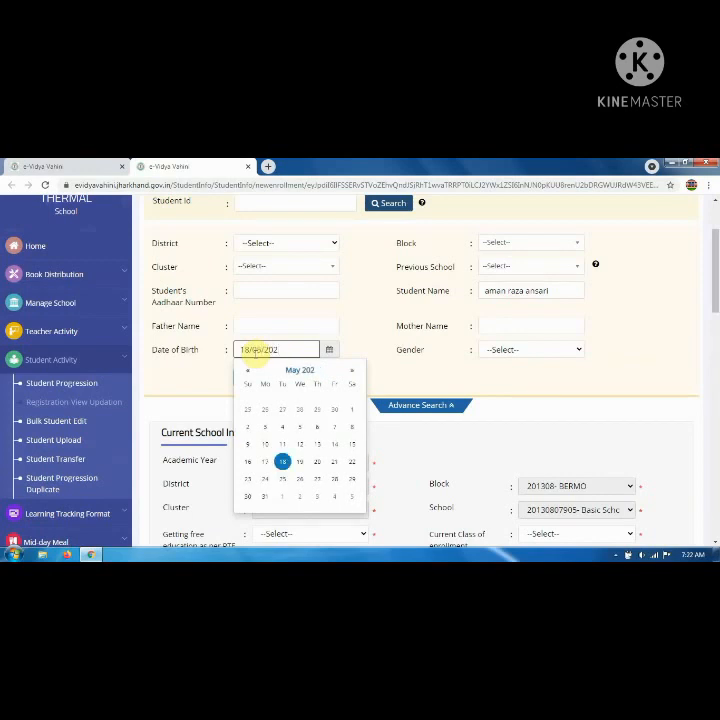
pyautogui.press('BackSpace')
pyautogui.write('12')
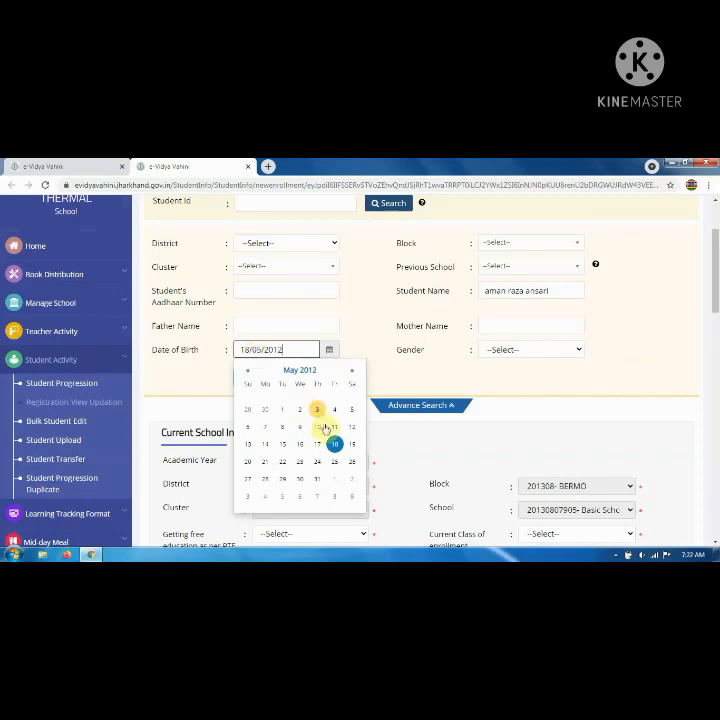
pyautogui.click(334, 445)
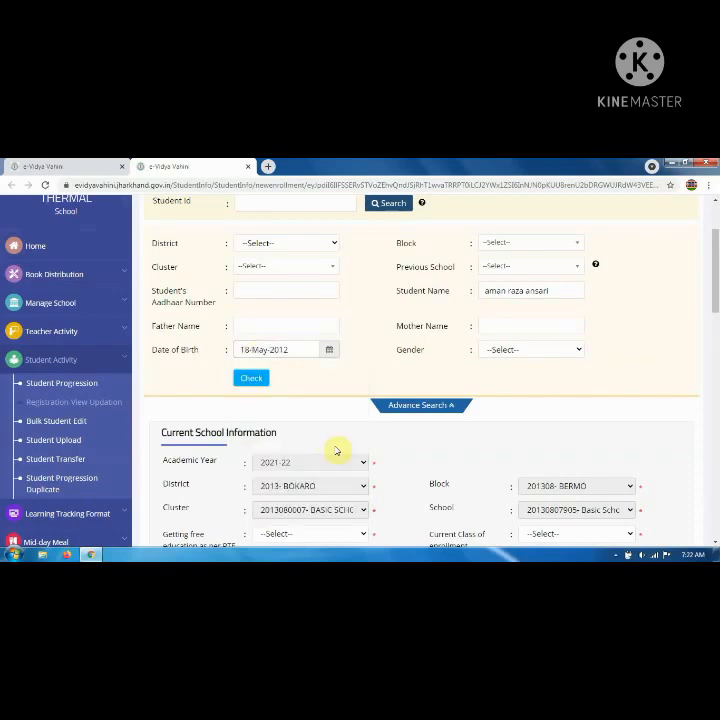
pyautogui.click(253, 381)
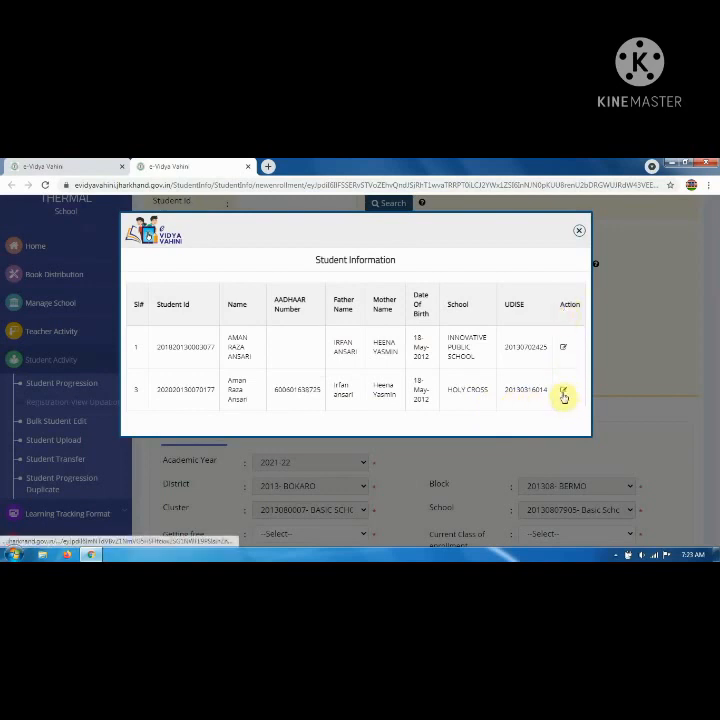
# Choose the edit icon on the Holy Cross record in the Student Information list.
pyautogui.click(564, 395)
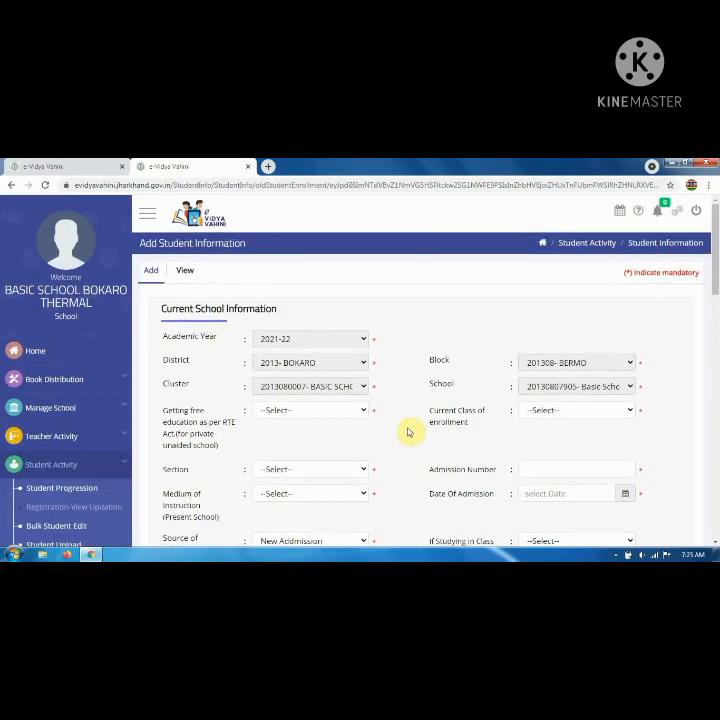
# Set the current class of enrollment to Class 4 and free education under RTE to NA.
pyautogui.scroll(-5, 409, 432)
pyautogui.scroll(-15, 409, 432)
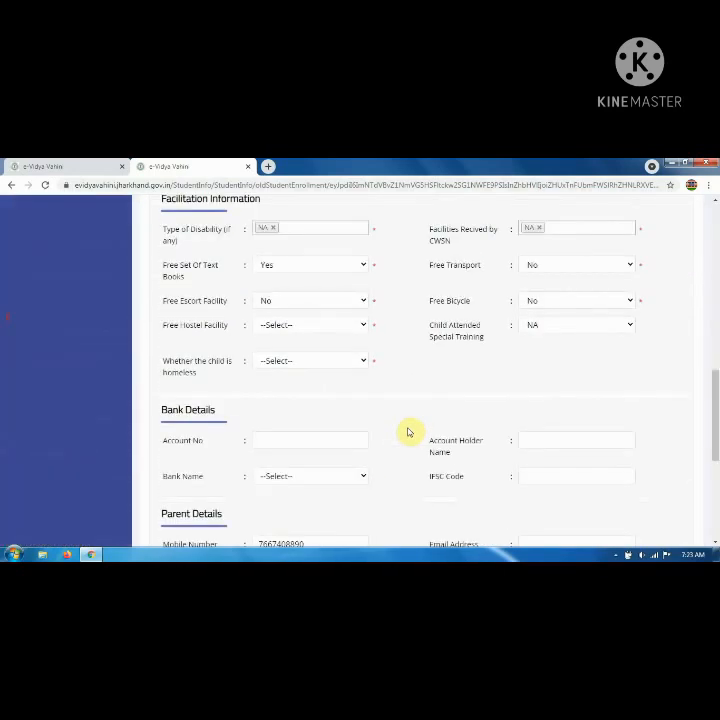
pyautogui.scroll(5, 409, 432)
pyautogui.scroll(10, 409, 432)
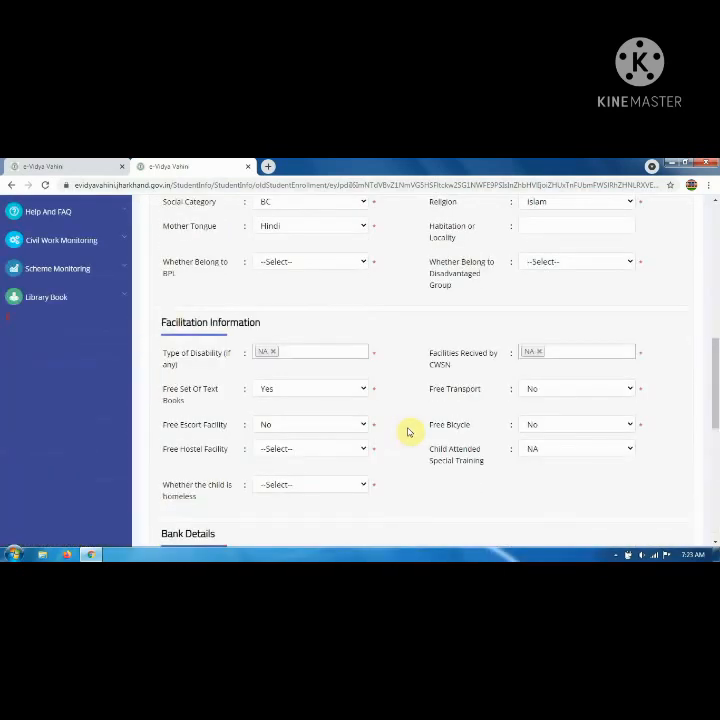
pyautogui.scroll(3, 409, 432)
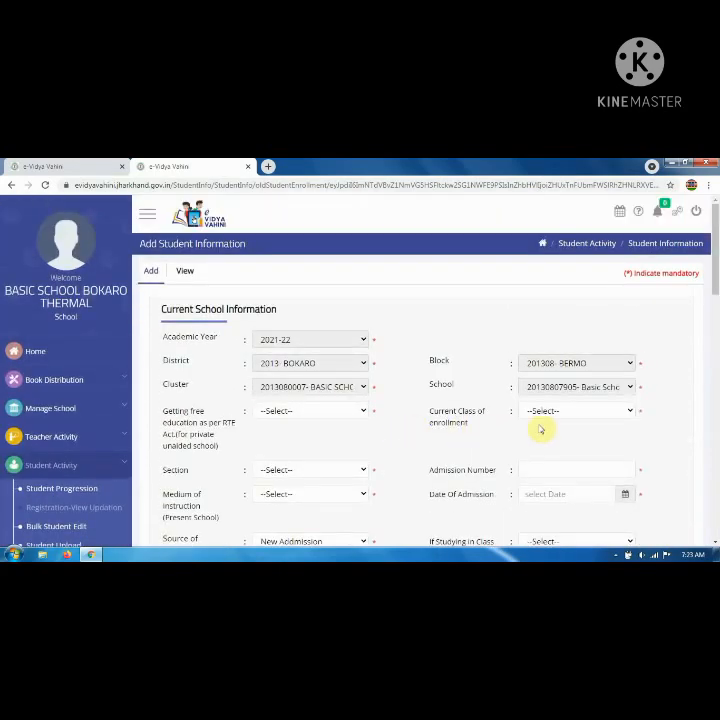
pyautogui.click(549, 418)
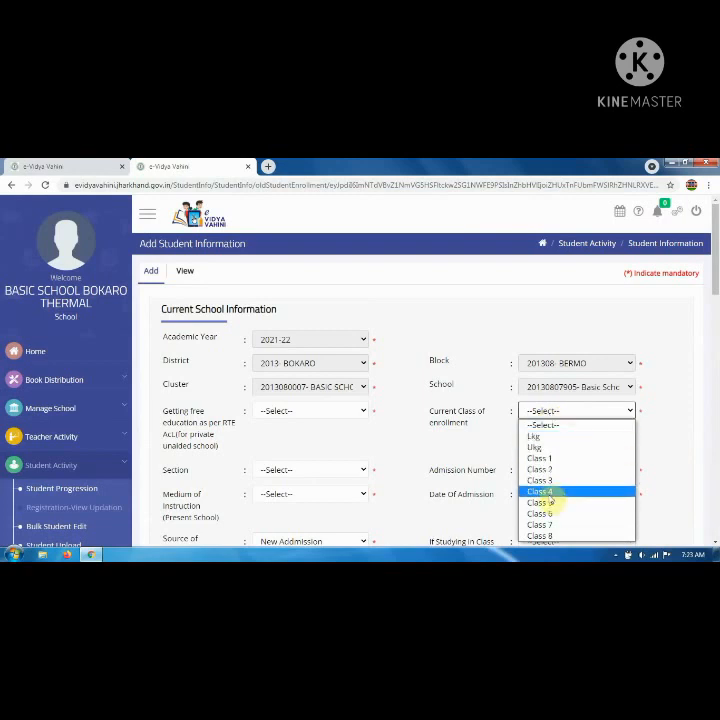
pyautogui.click(547, 494)
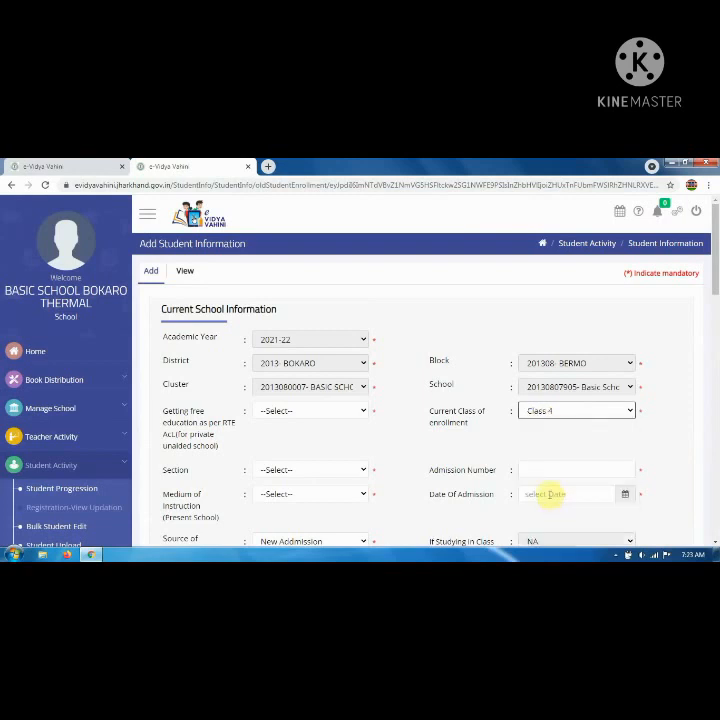
pyautogui.click(341, 414)
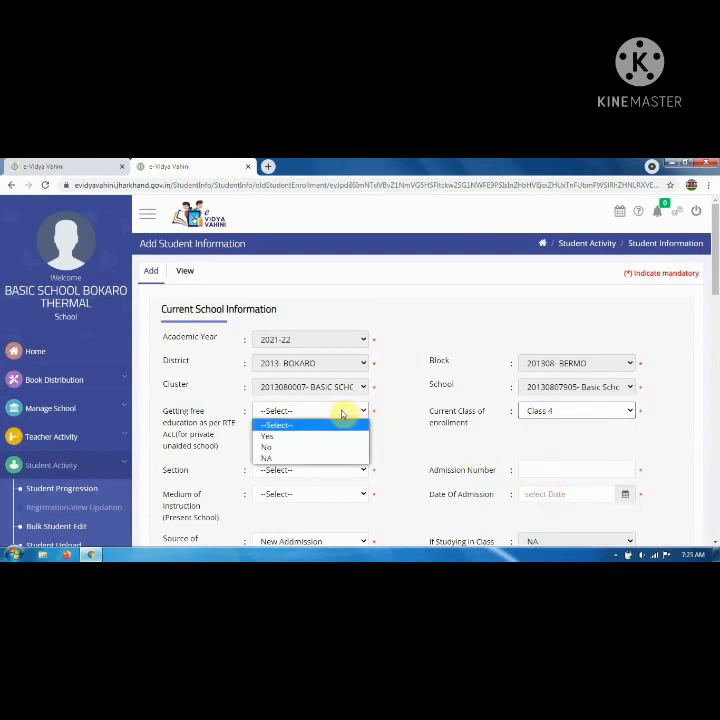
pyautogui.click(307, 459)
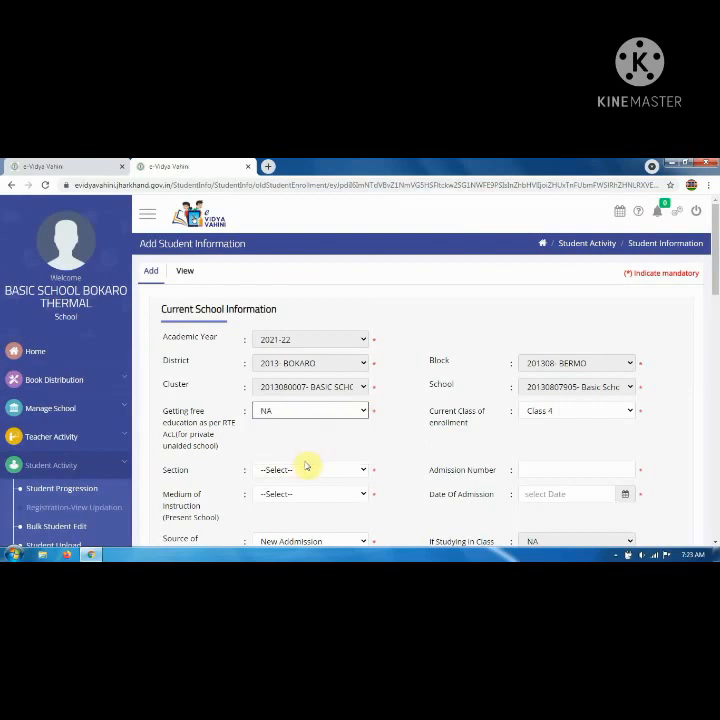
# Choose D in the Section dropdown.
pyautogui.scroll(-1, 320, 440)
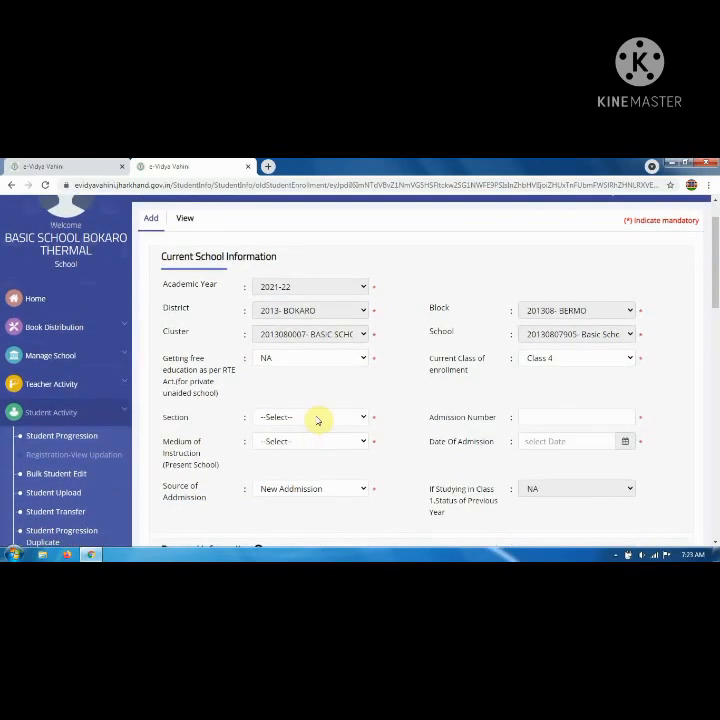
pyautogui.click(318, 419)
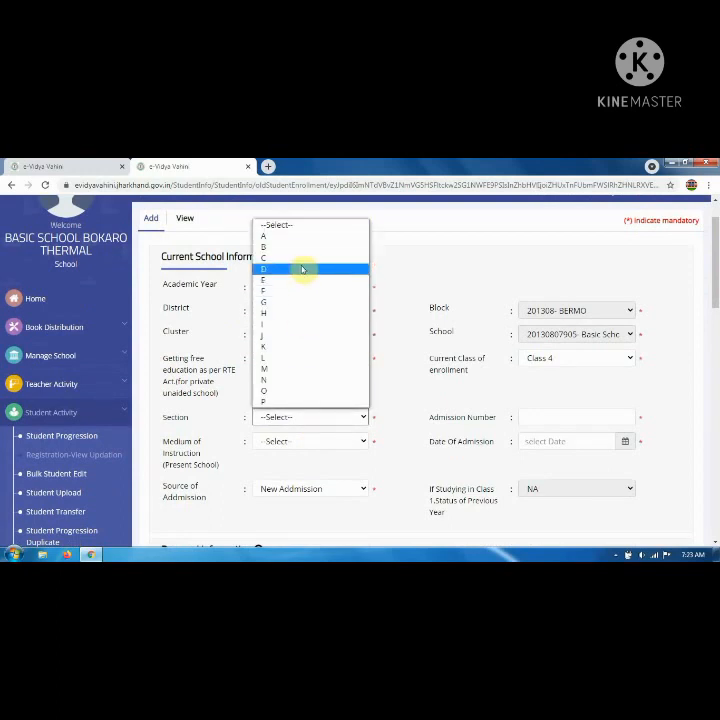
pyautogui.click(304, 269)
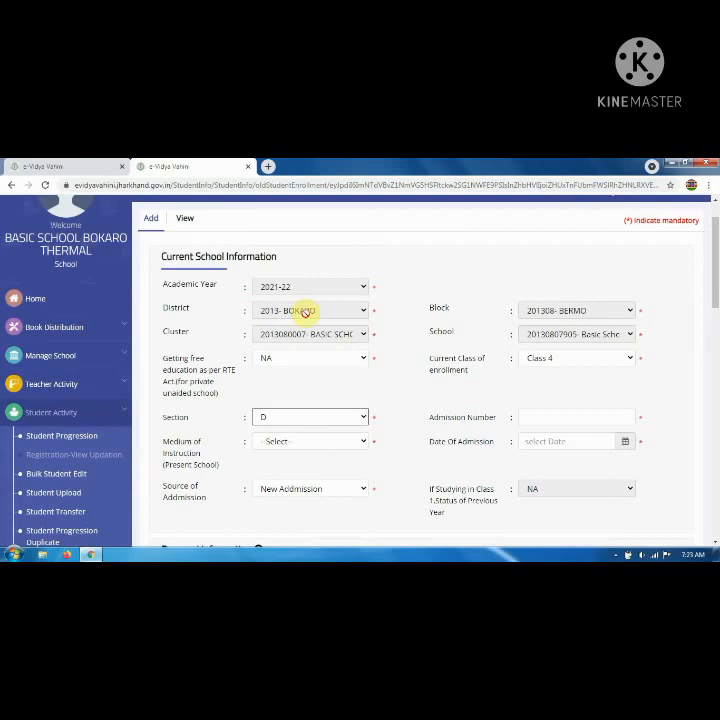
# Enter Admission Number 12 and pick 01-Apr-2021 as the Date Of Admission.
pyautogui.click(536, 421)
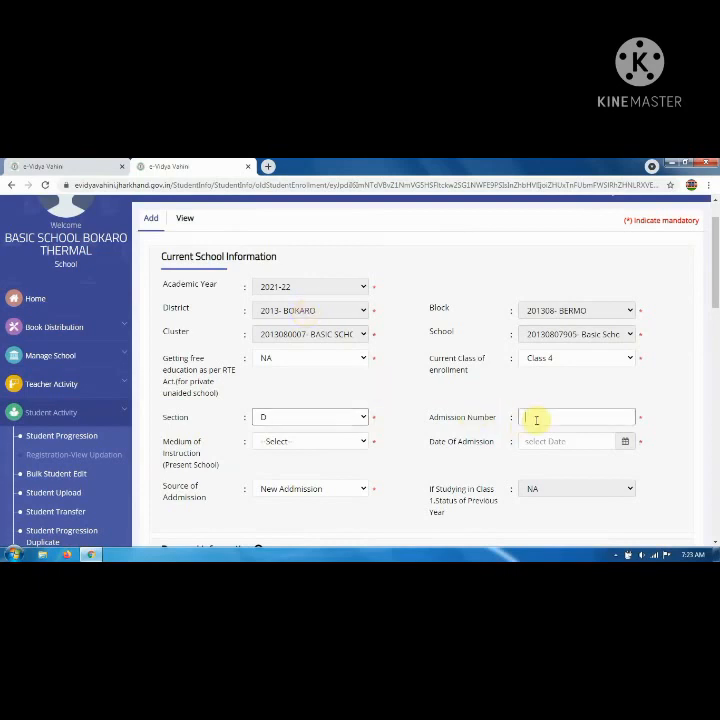
pyautogui.write('12')
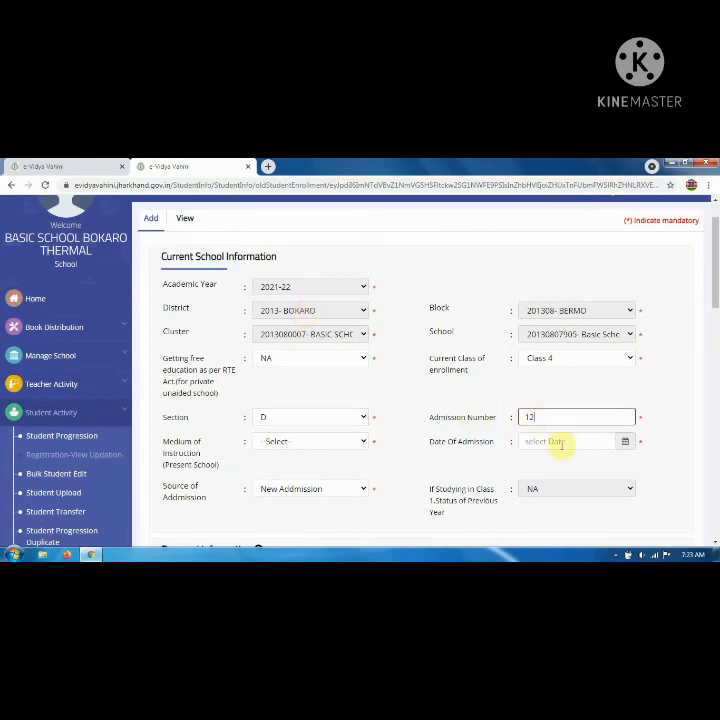
pyautogui.click(559, 444)
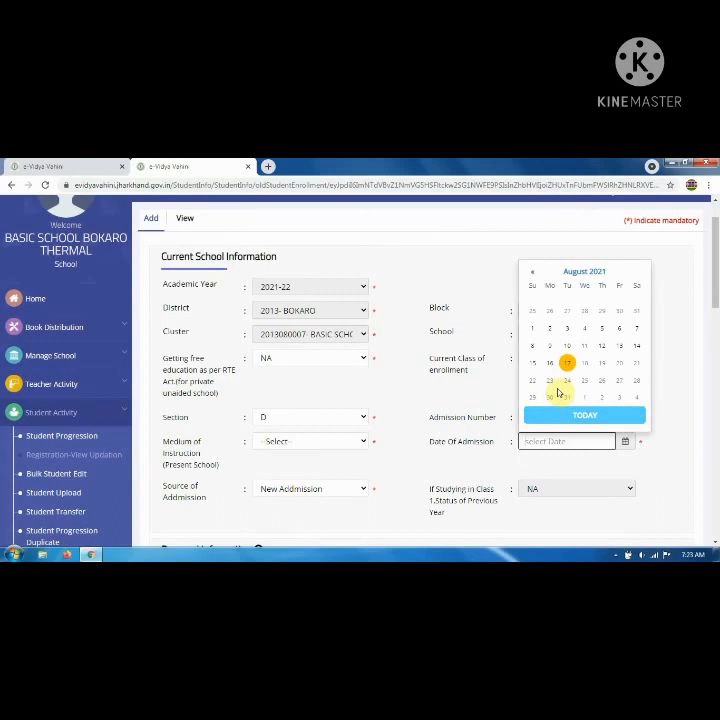
pyautogui.click(566, 273)
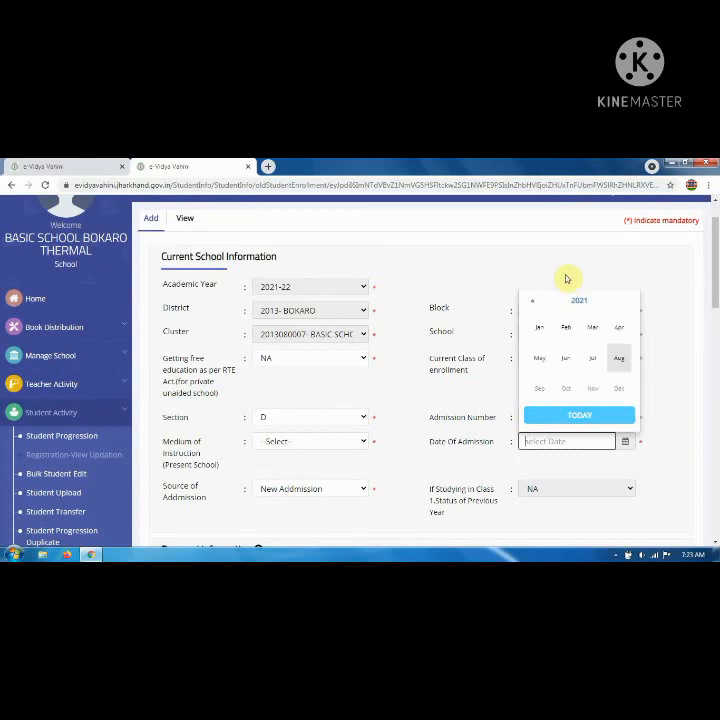
pyautogui.click(622, 333)
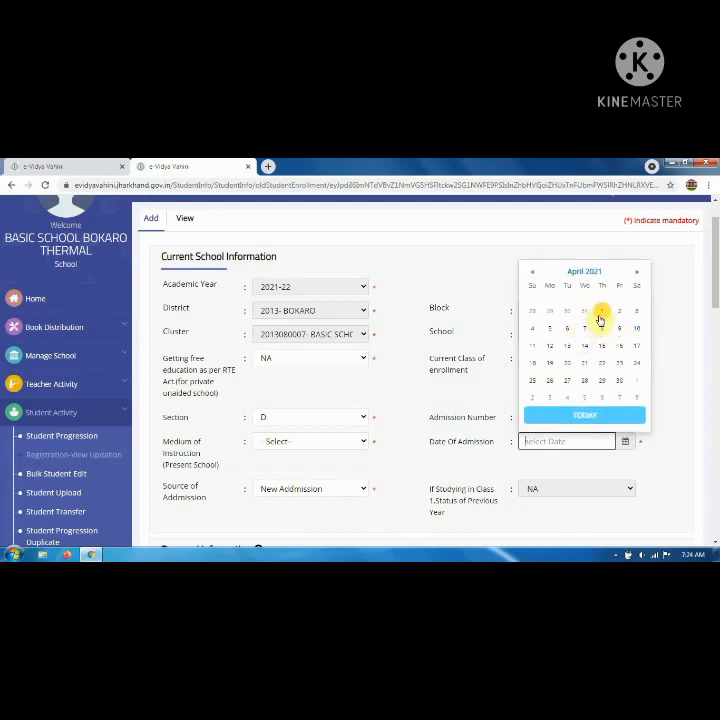
pyautogui.click(601, 311)
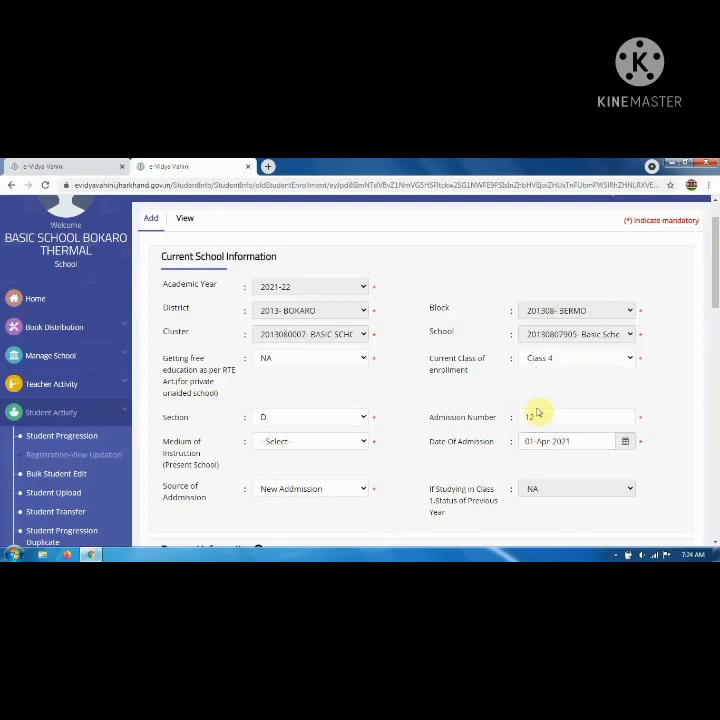
pyautogui.scroll(-3, 537, 413)
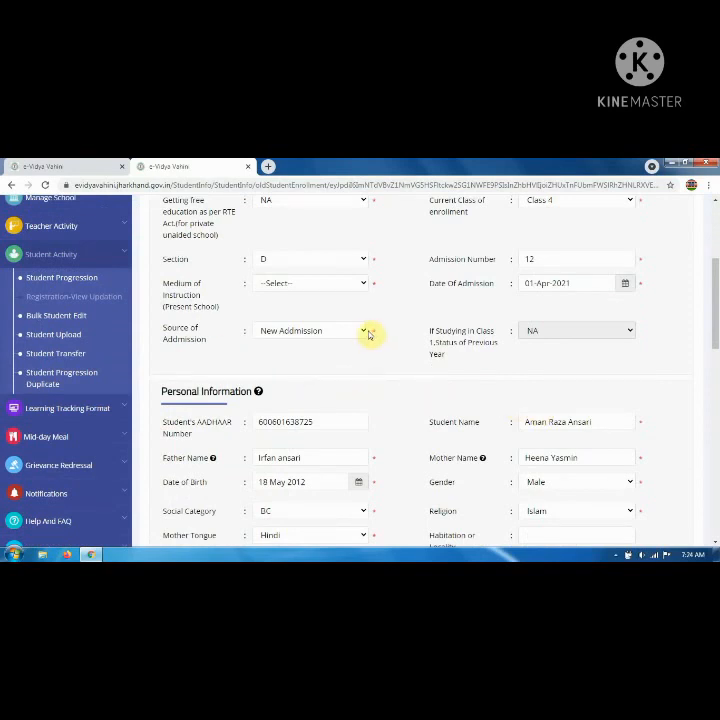
# Pick Hindi from the Medium of Instruction list and submit the completed form.
pyautogui.click(326, 286)
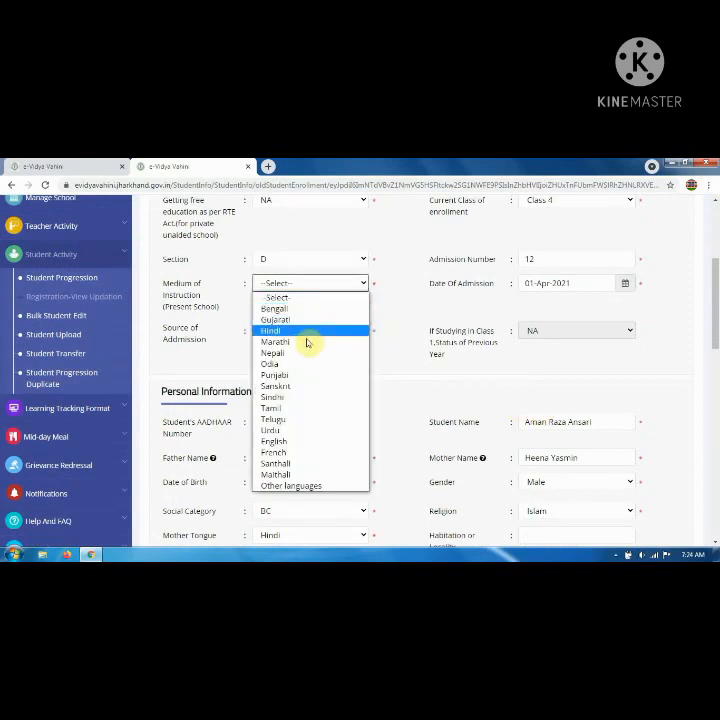
pyautogui.click(305, 330)
pyautogui.scroll(-15, 340, 347)
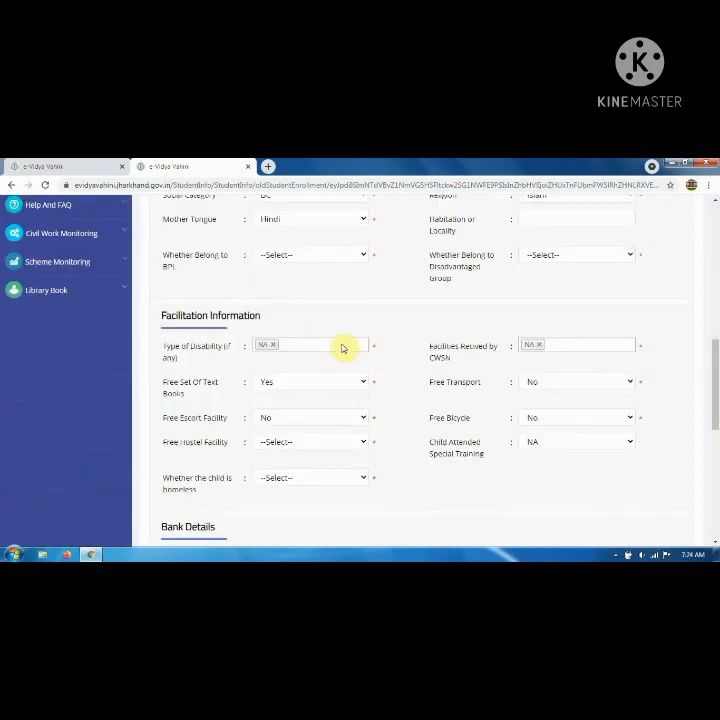
pyautogui.scroll(5, 342, 348)
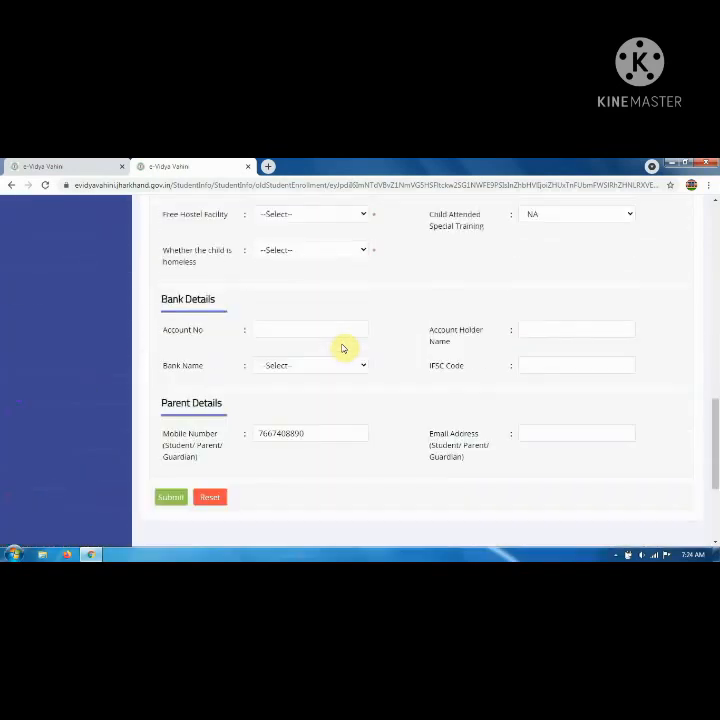
pyautogui.scroll(-5, 317, 429)
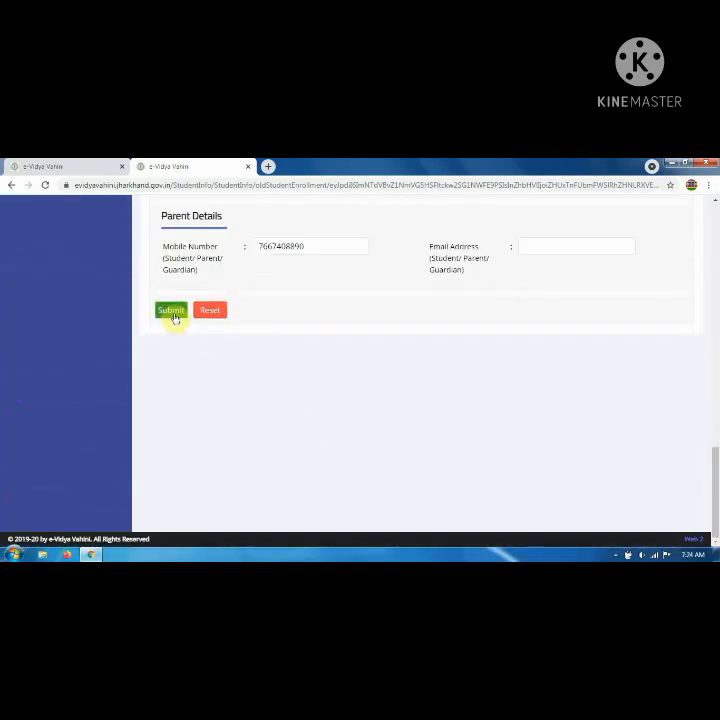
pyautogui.click(172, 313)
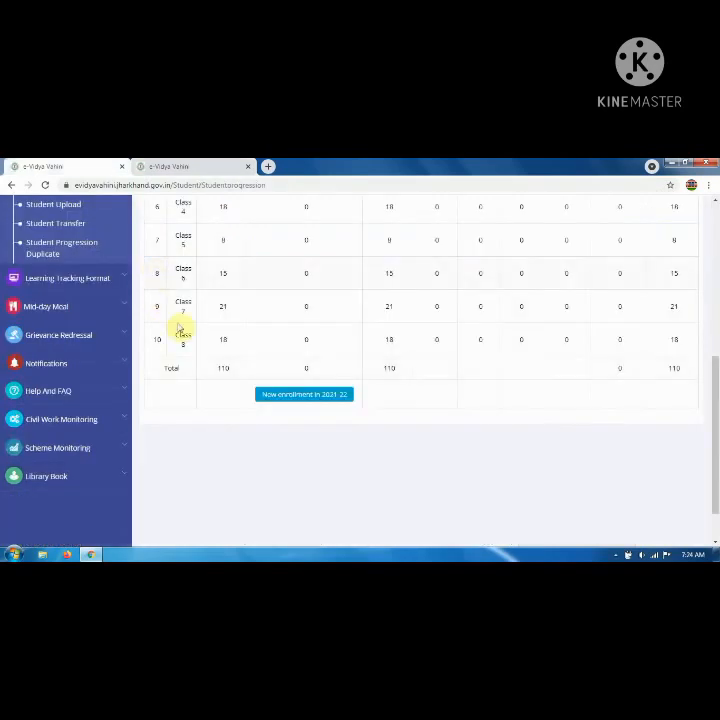
# Highlight the Class 4 figure under 'New Enrollment in 2021-22', then reload the Student Progression page.
pyautogui.scroll(5, 182, 329)
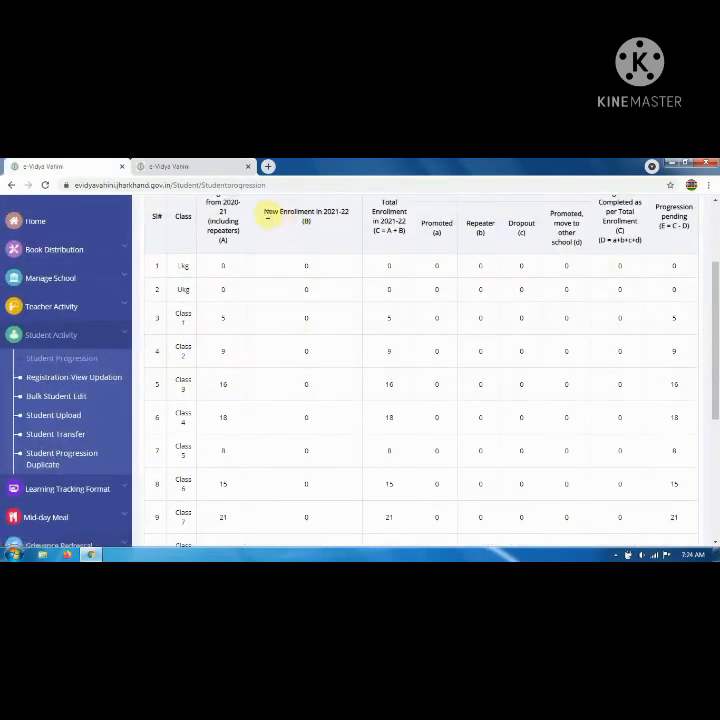
pyautogui.moveTo(268, 213); pyautogui.dragTo(348, 212)
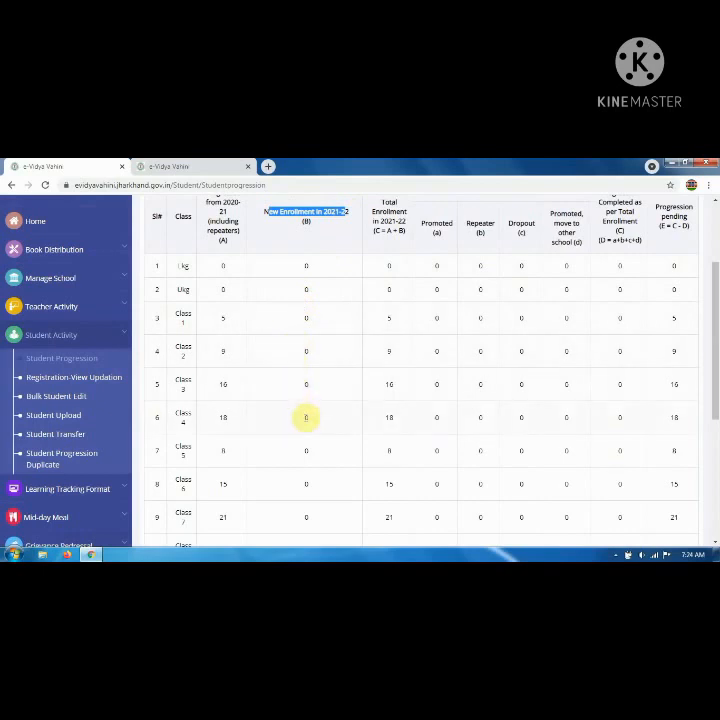
pyautogui.doubleClick(305, 420)
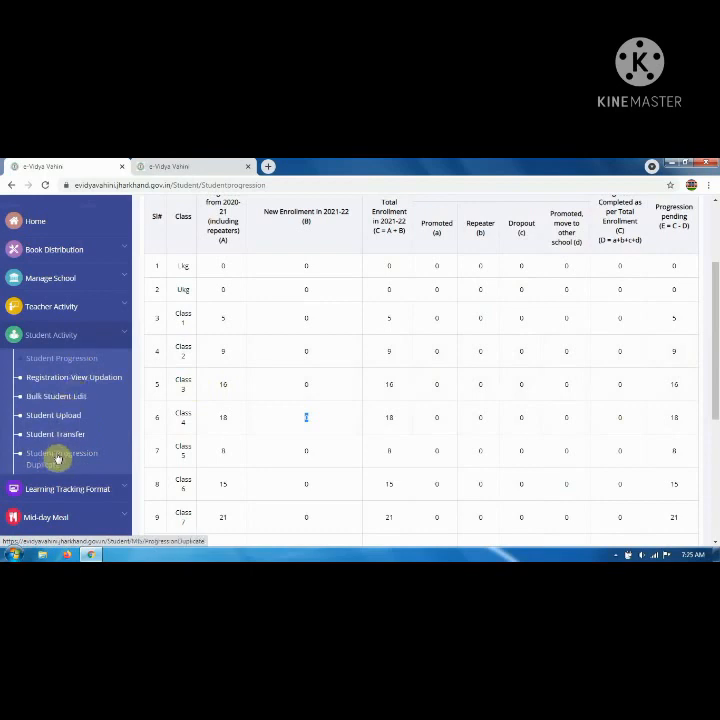
pyautogui.click(115, 429)
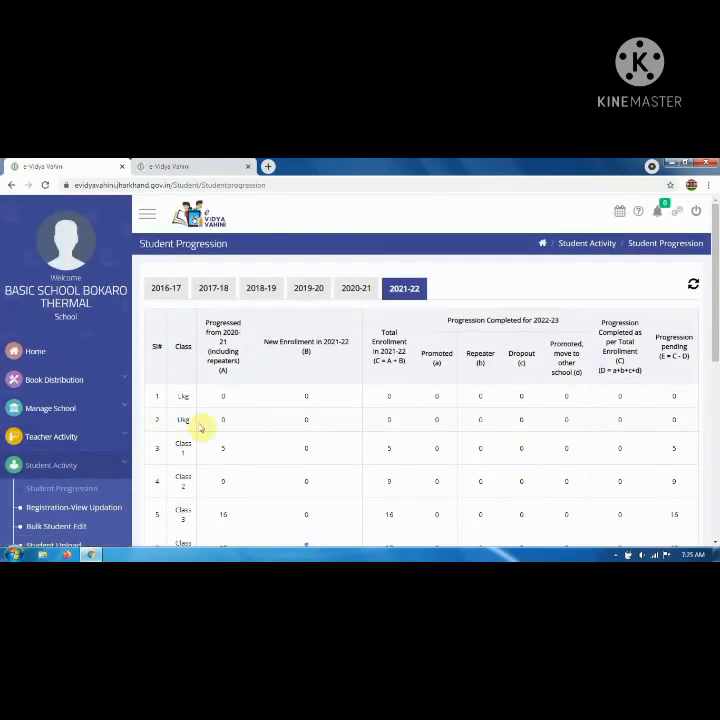
pyautogui.click(617, 555)
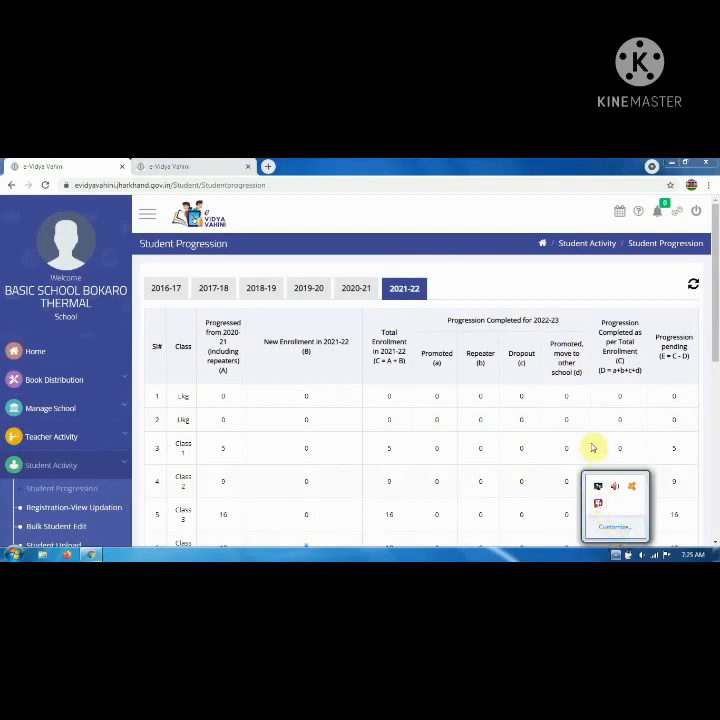